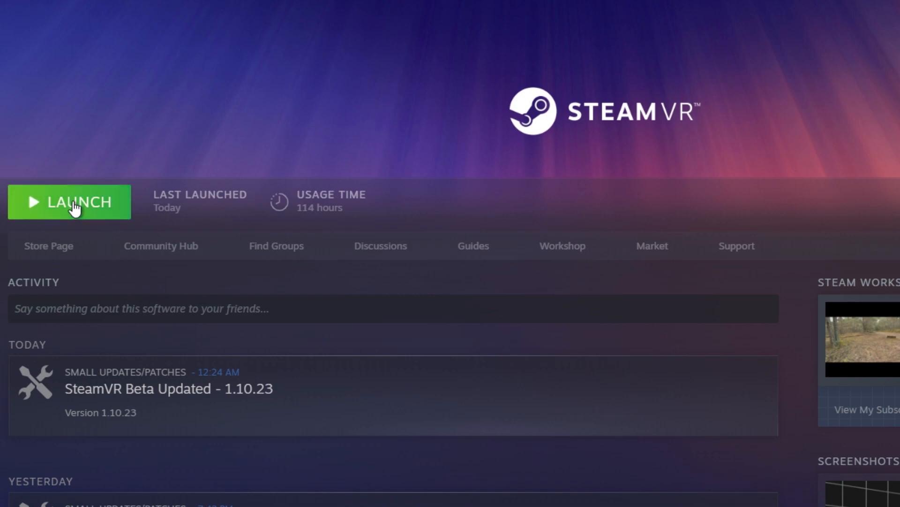
Launch SteamVR and open its workshop tool for creating or modifying an environment.
left_click(75, 206)
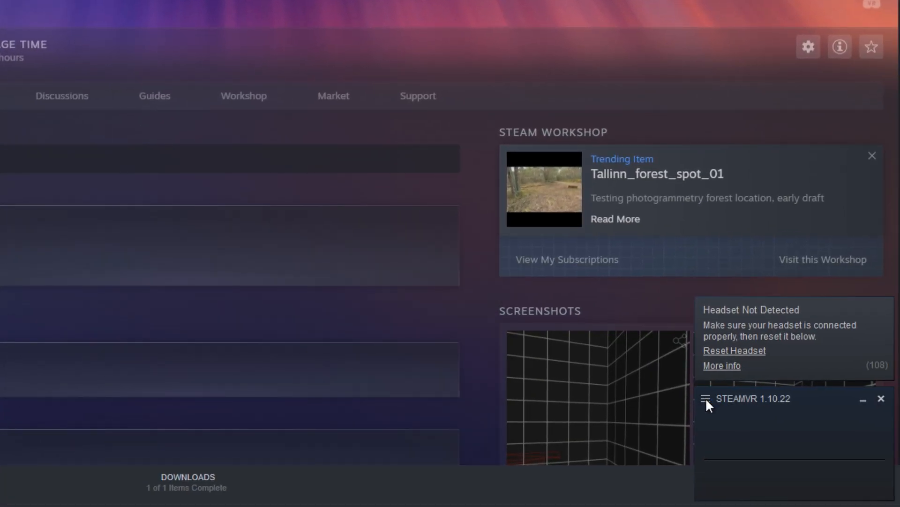
left_click(706, 398)
mouse_move(737, 277)
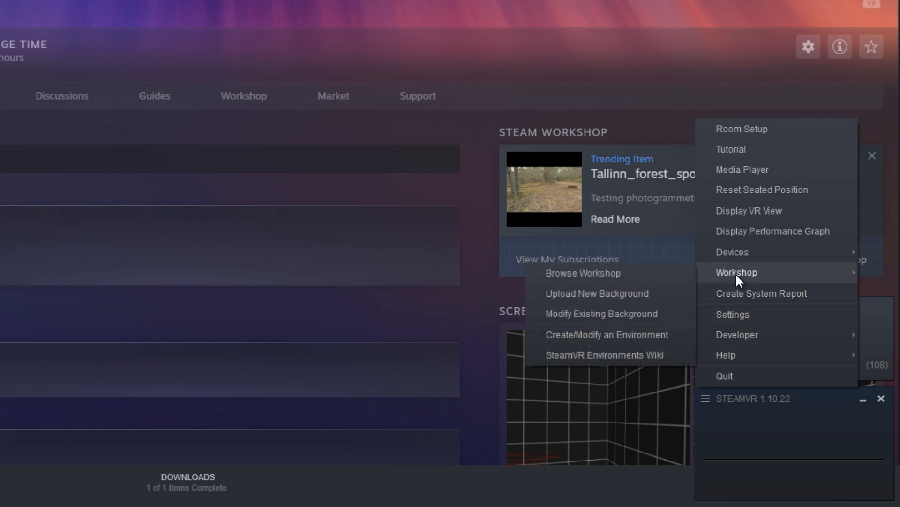
left_click(637, 336)
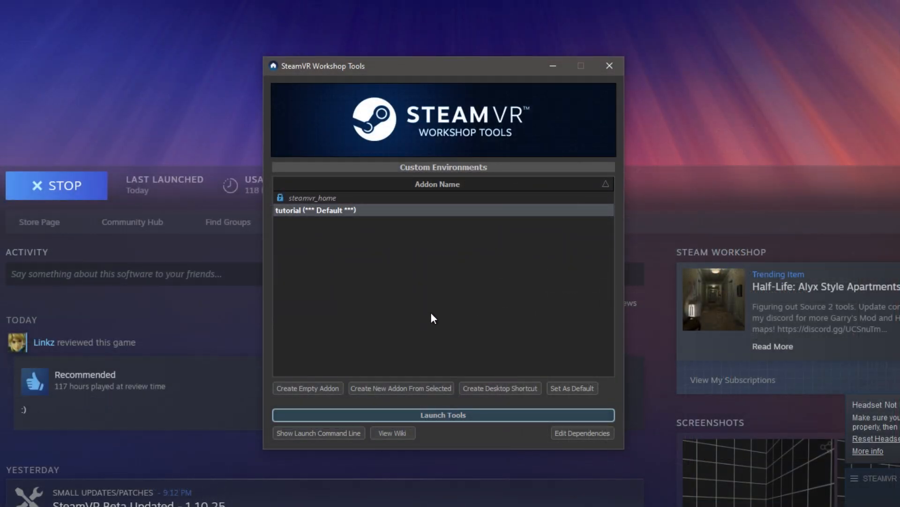
Create an empty addon named SuS and launch the workshop tools for it.
left_click(333, 386)
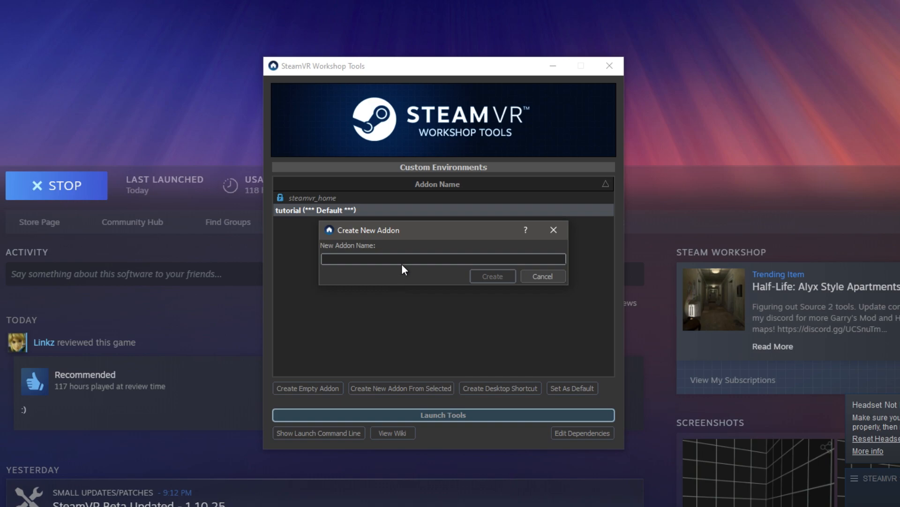
type("test")
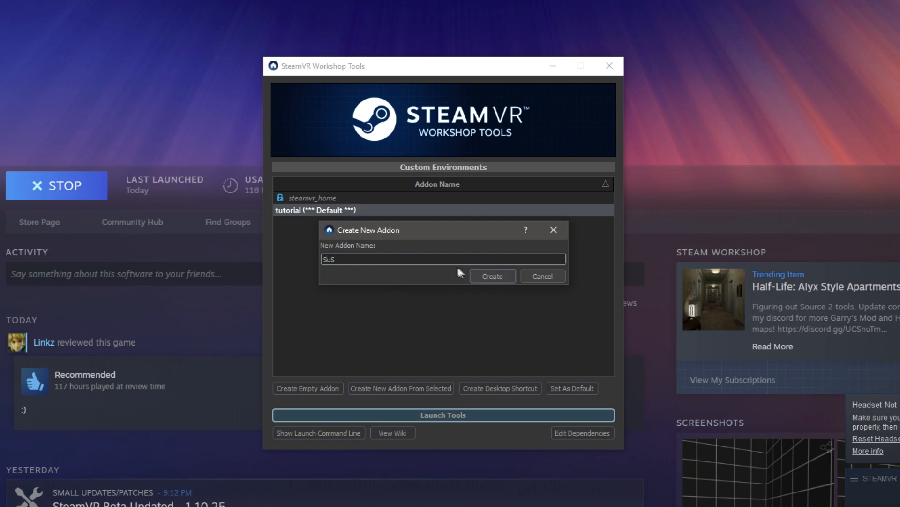
left_click(488, 276)
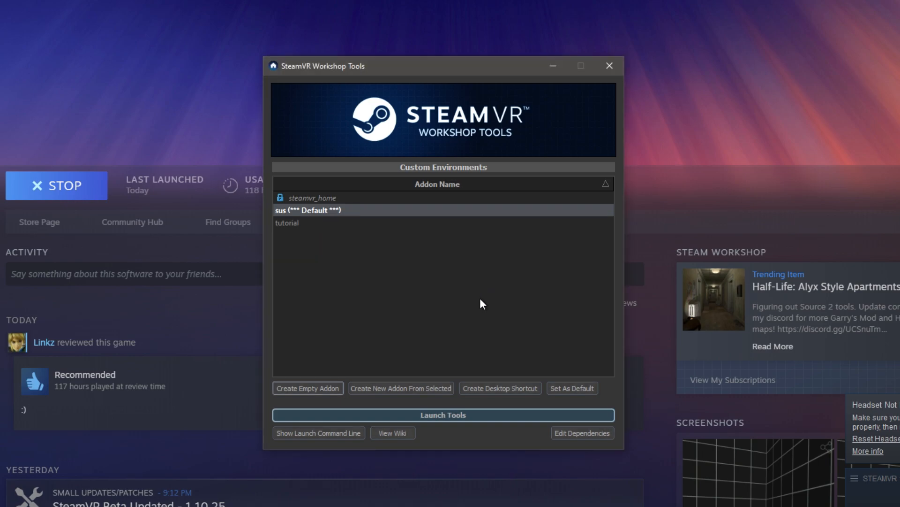
left_click(447, 415)
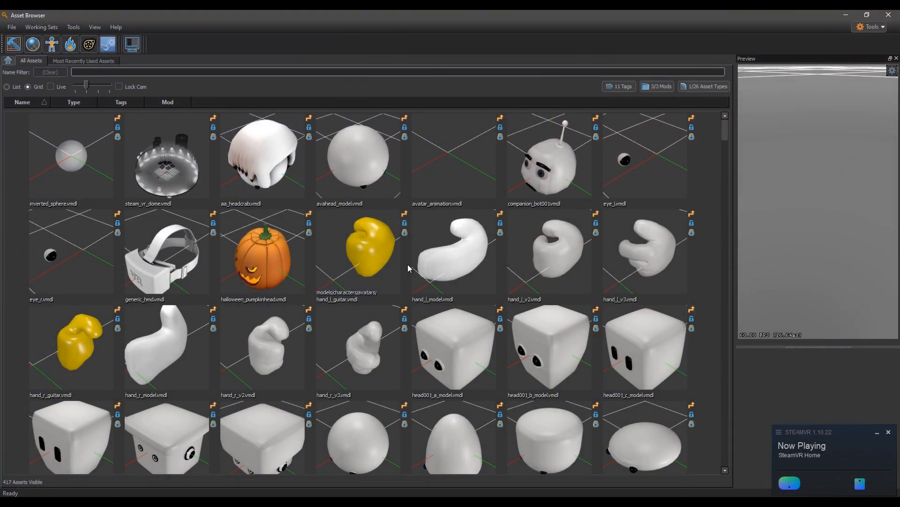
Open the Hammer editor from the Asset Browser and create a new map.
left_click(18, 46)
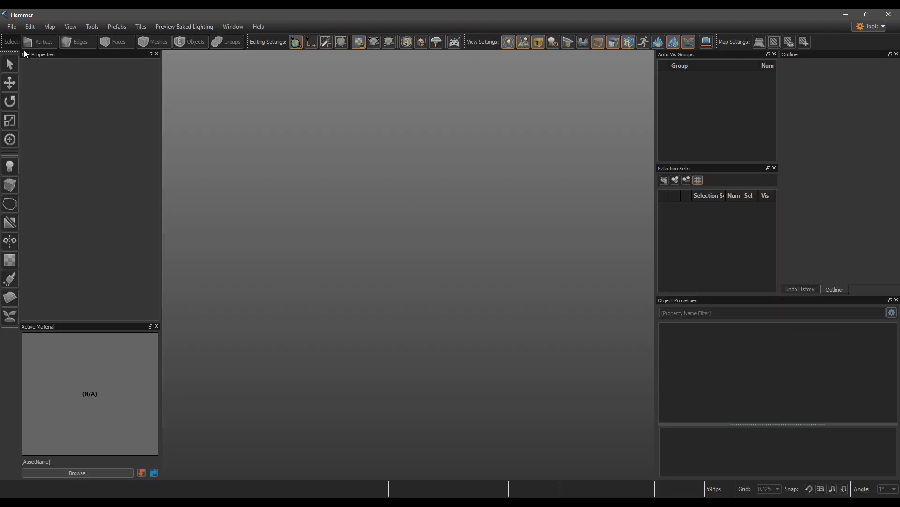
left_click(12, 27)
left_click(22, 36)
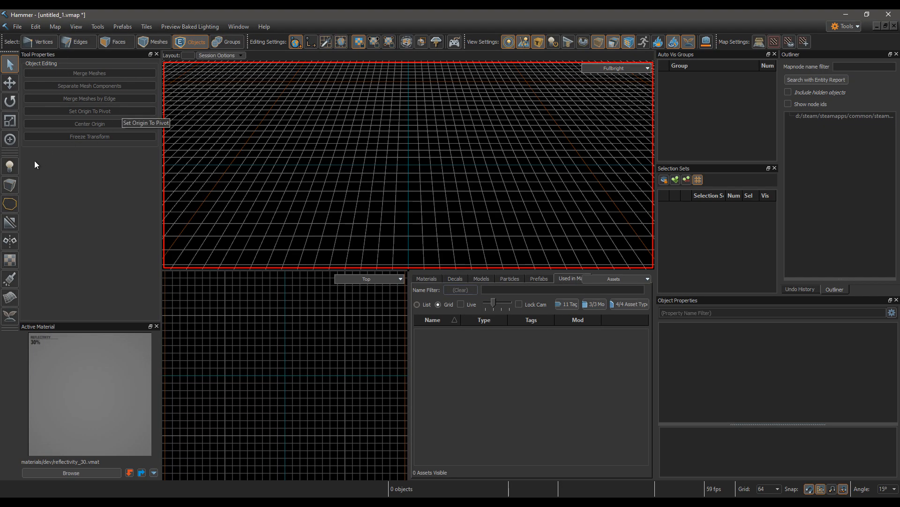
Create a floor block about 896 × 768 × 64 units at the grid's centre and place an info_player_start entity on it.
left_click(11, 186)
left_click_drag(346, 121, 506, 217)
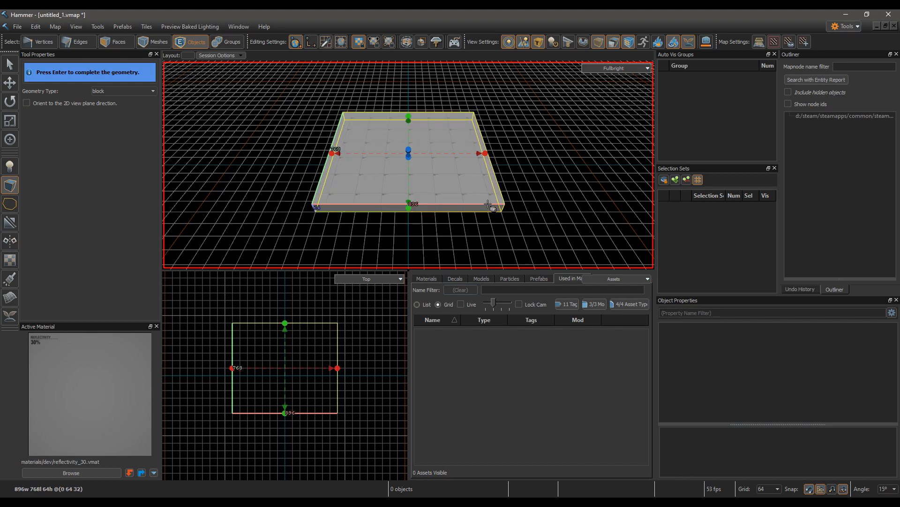
key("Return")
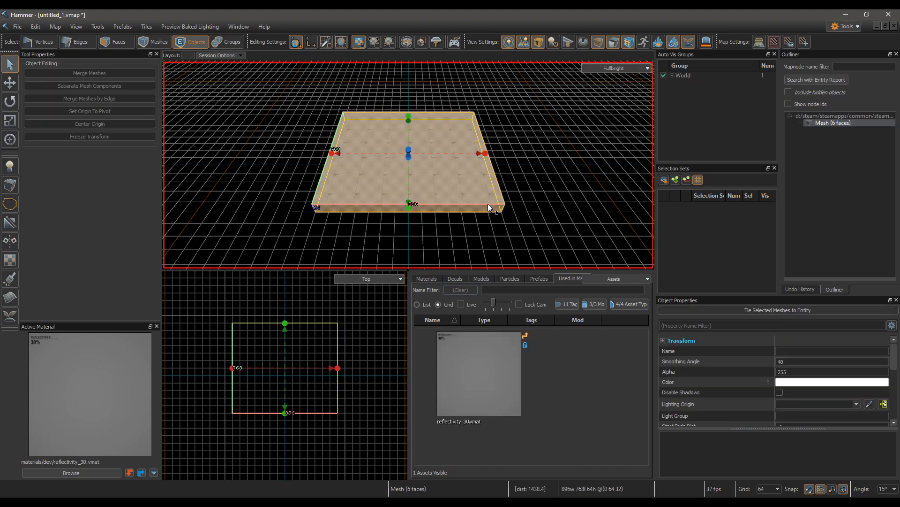
left_click(11, 169)
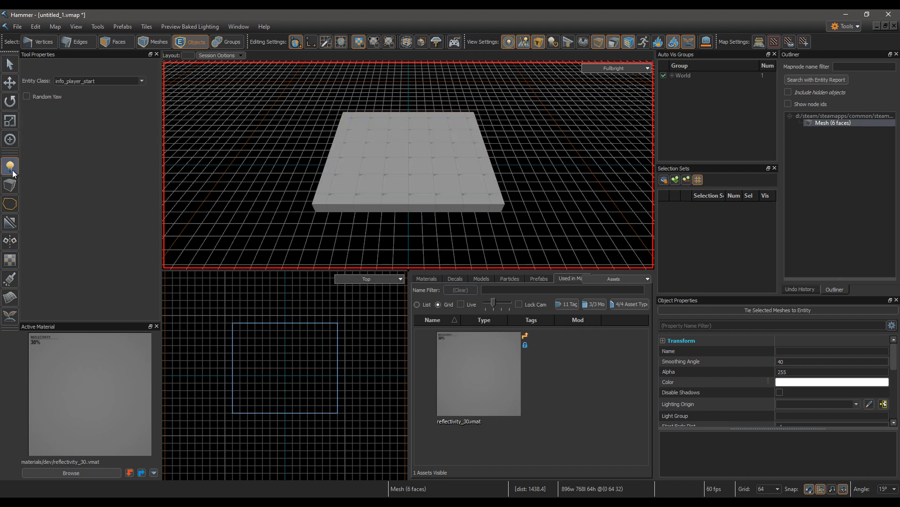
left_click(411, 159)
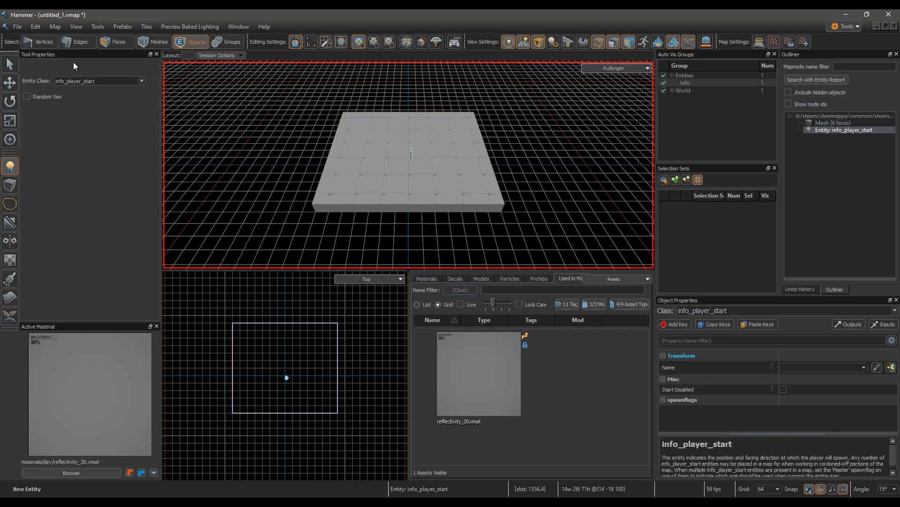
Build the map with the Full Compile preset, saving it as untitled_1.vmap in the addon's maps folder.
left_click(22, 30)
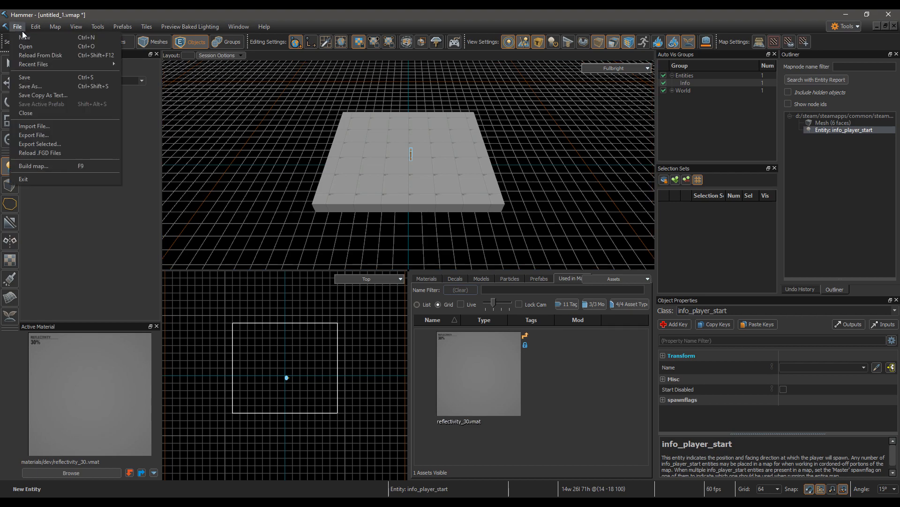
left_click(48, 166)
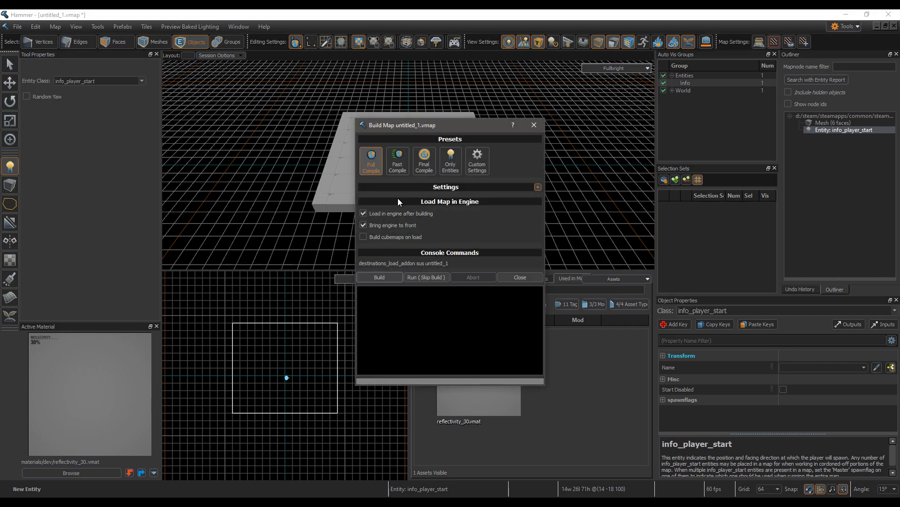
left_click(393, 278)
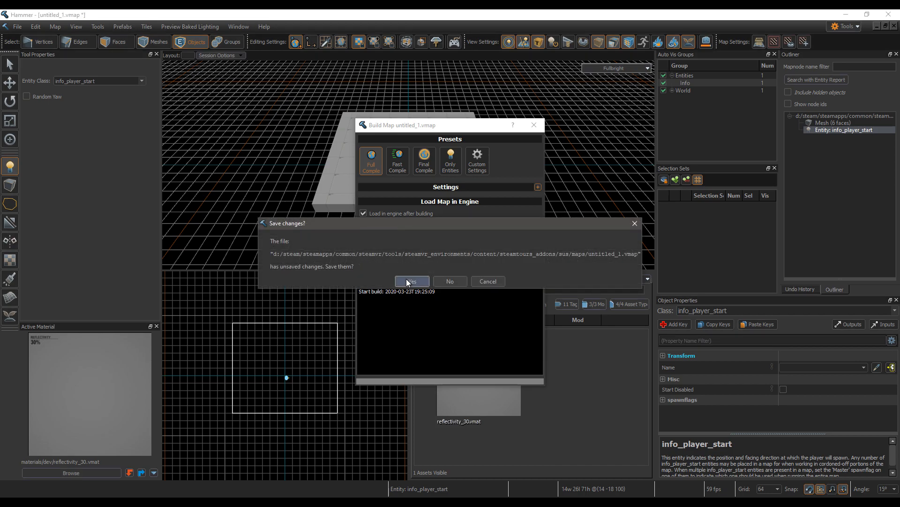
left_click(410, 280)
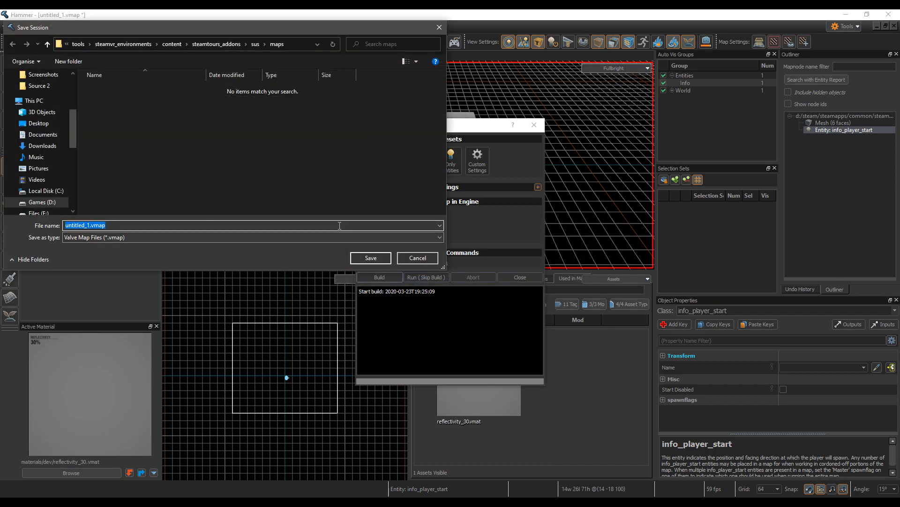
key("Return")
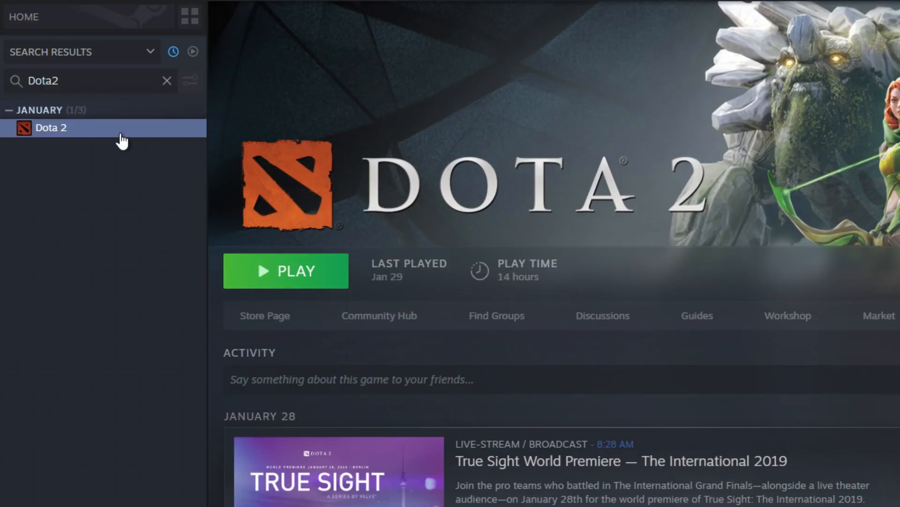
Open the properties of Dota 2 in the Steam library and view its DLC list.
right_click(120, 133)
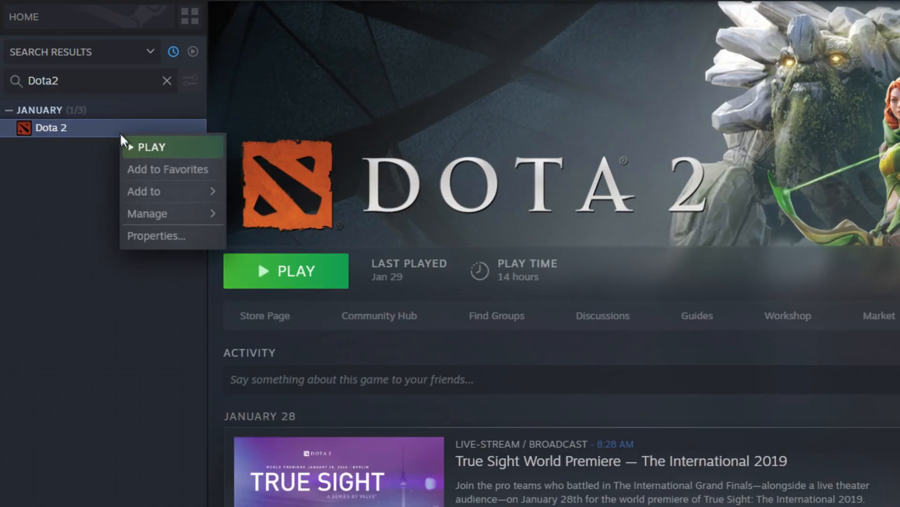
left_click(149, 235)
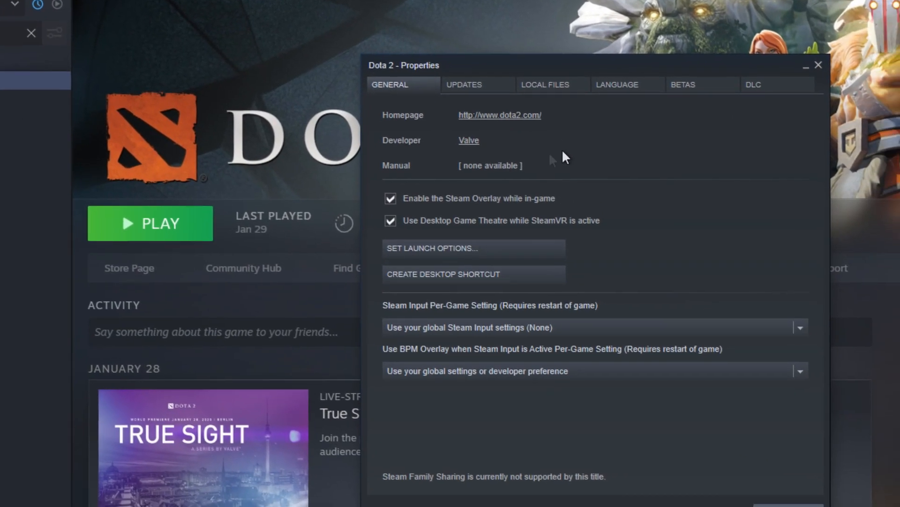
left_click(759, 85)
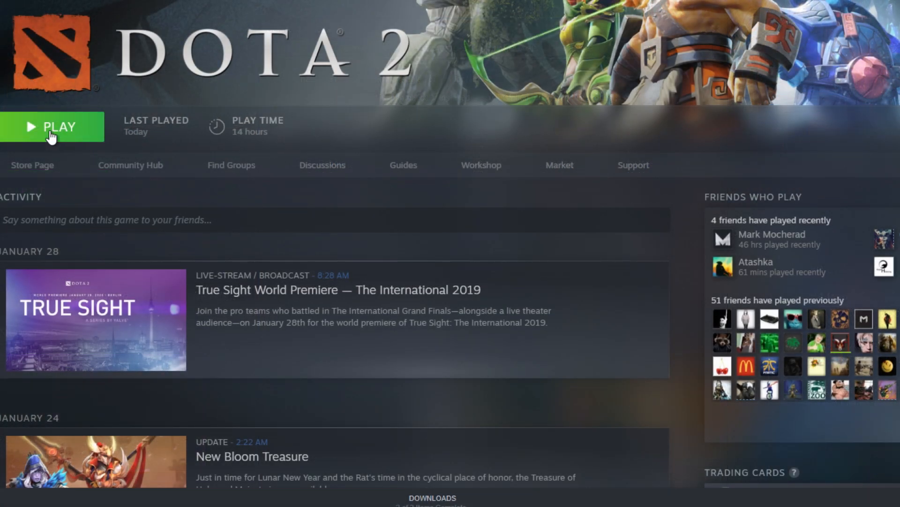
Launch Dota 2 with the Launch Dota 2 - Tools option.
left_click(51, 136)
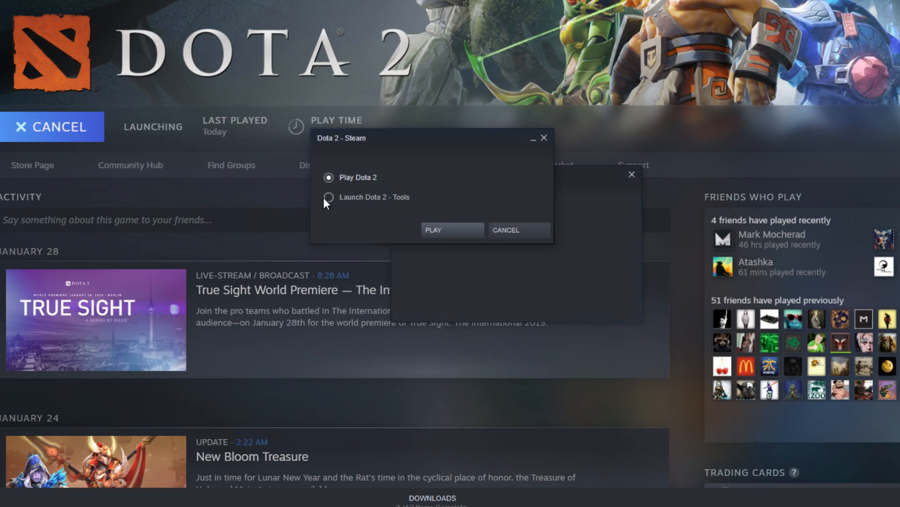
left_click(325, 197)
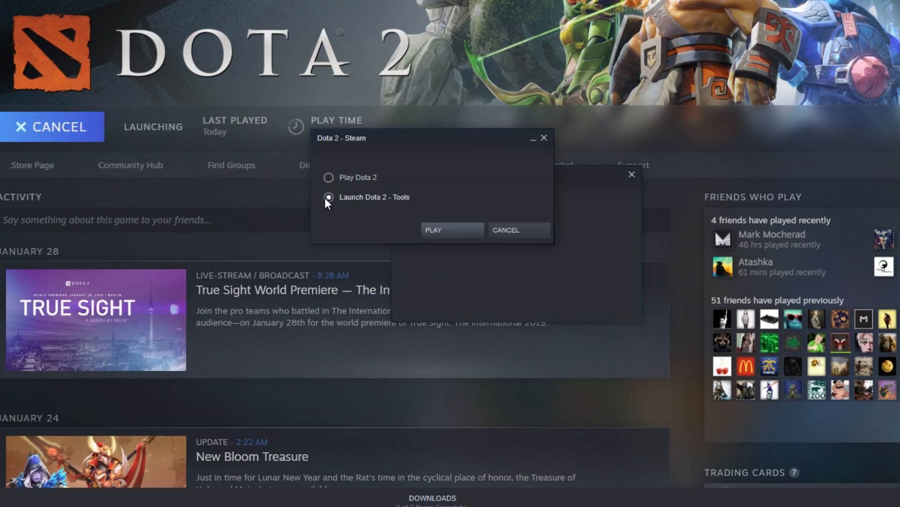
left_click(460, 230)
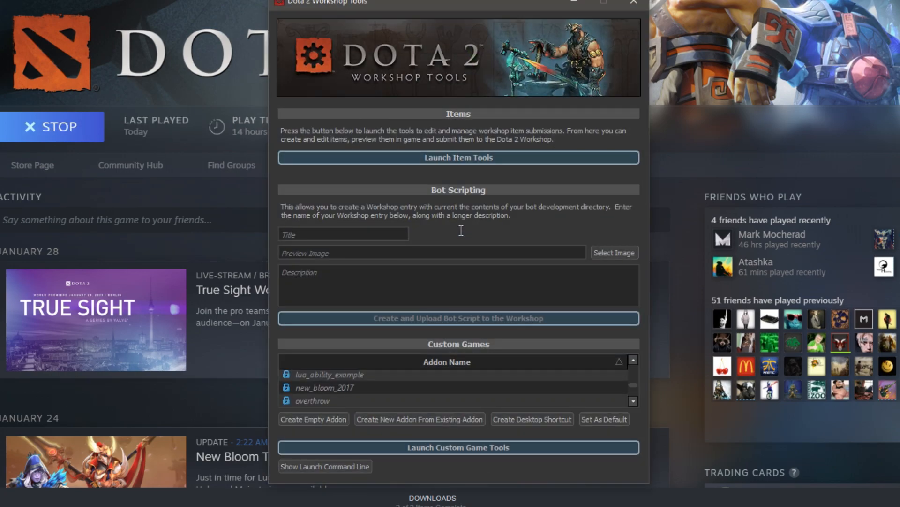
Create an empty custom game addon named FirstAddon and launch the custom game tools for it.
left_click(339, 421)
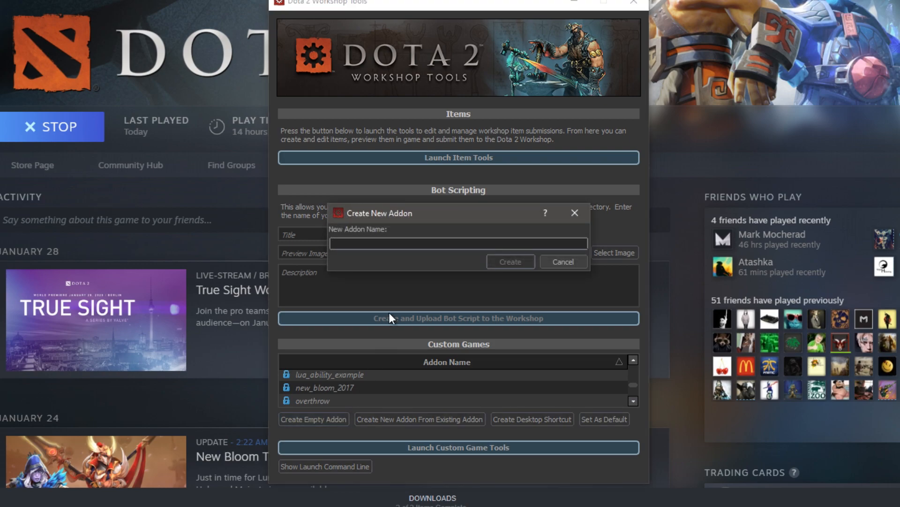
type("FirstAddon")
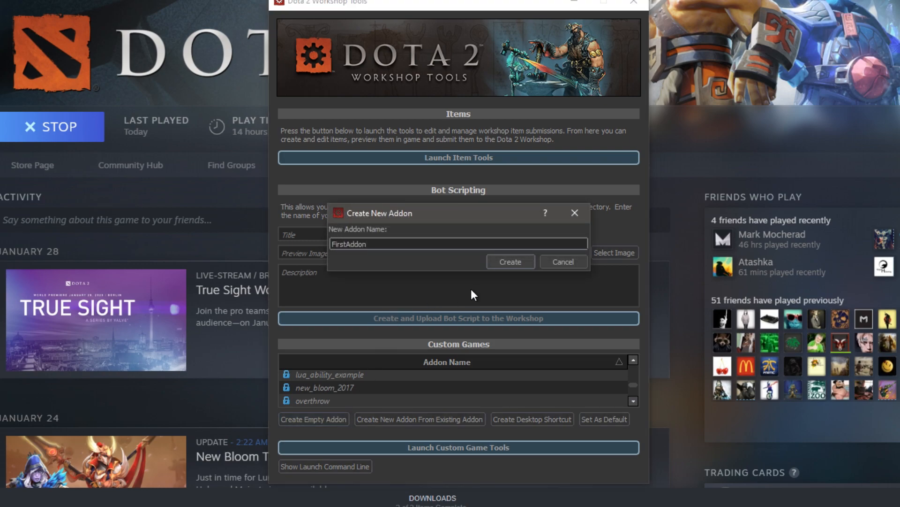
left_click(523, 268)
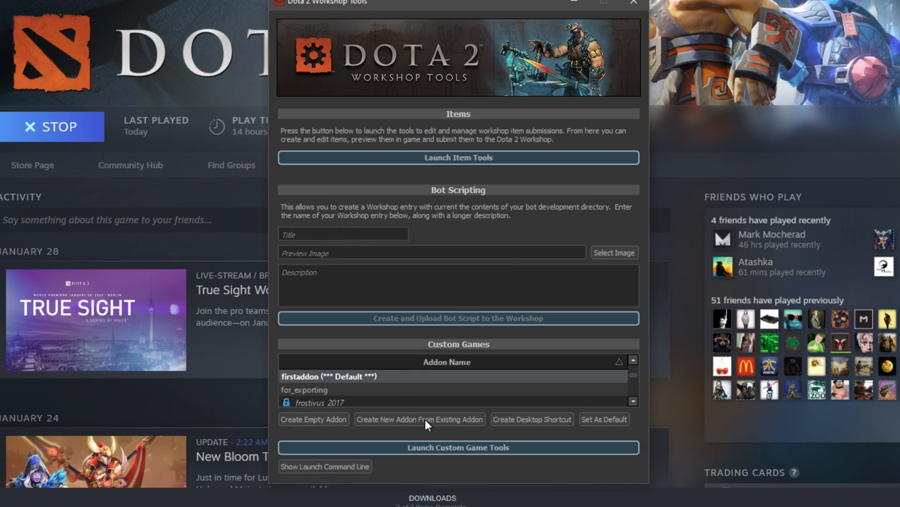
left_click(445, 449)
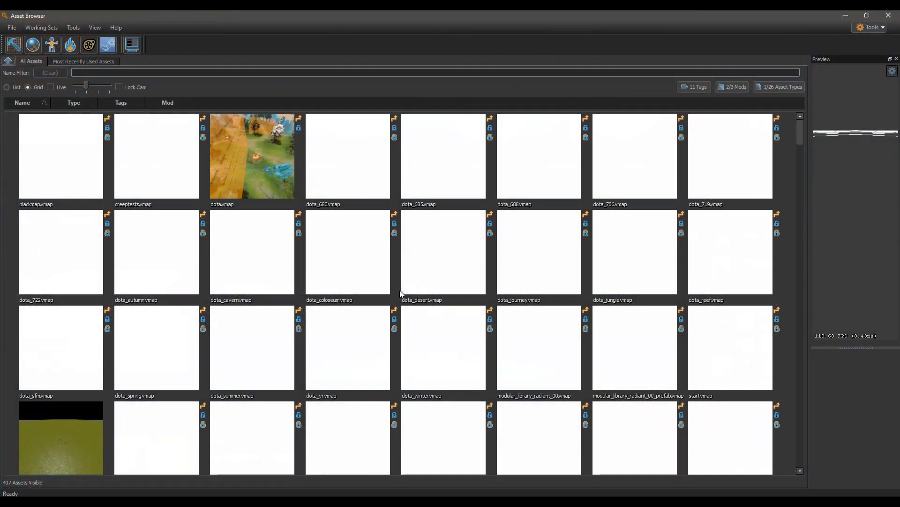
Open Hammer from the Dota 2 Asset Browser and start a new map.
left_click(19, 44)
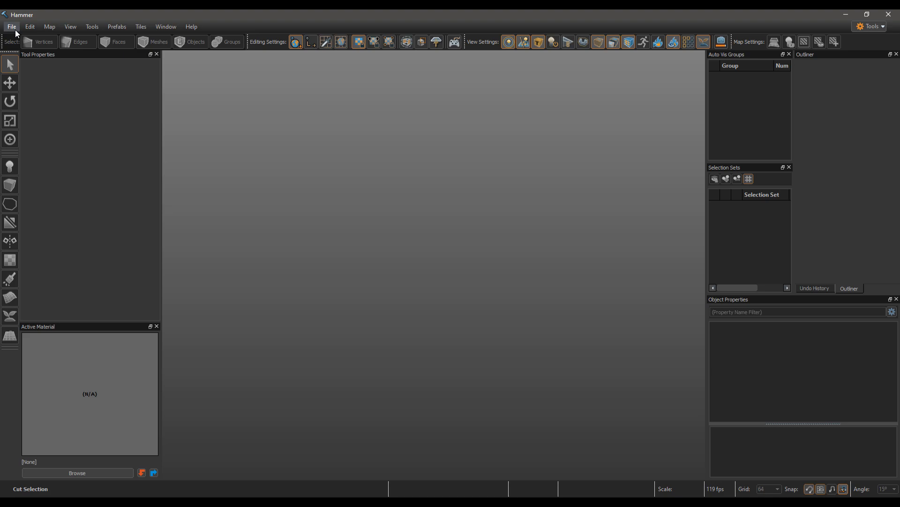
left_click(13, 27)
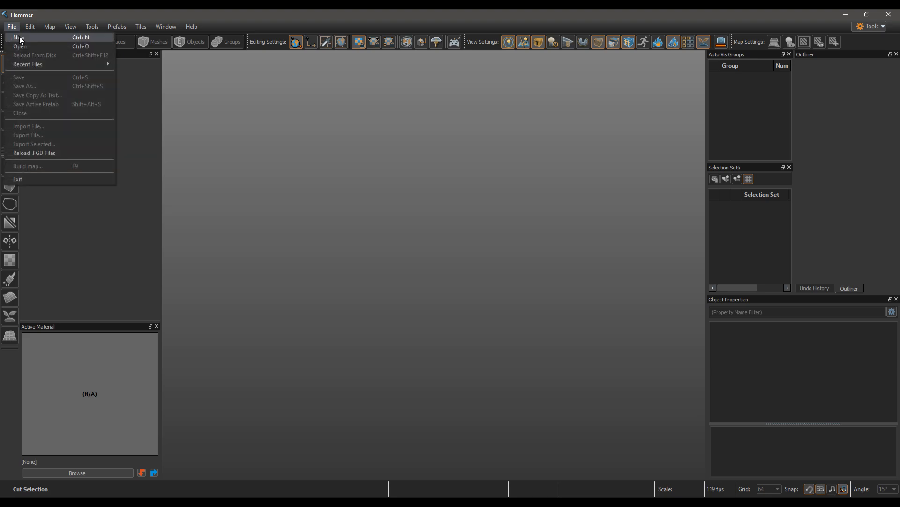
left_click(18, 37)
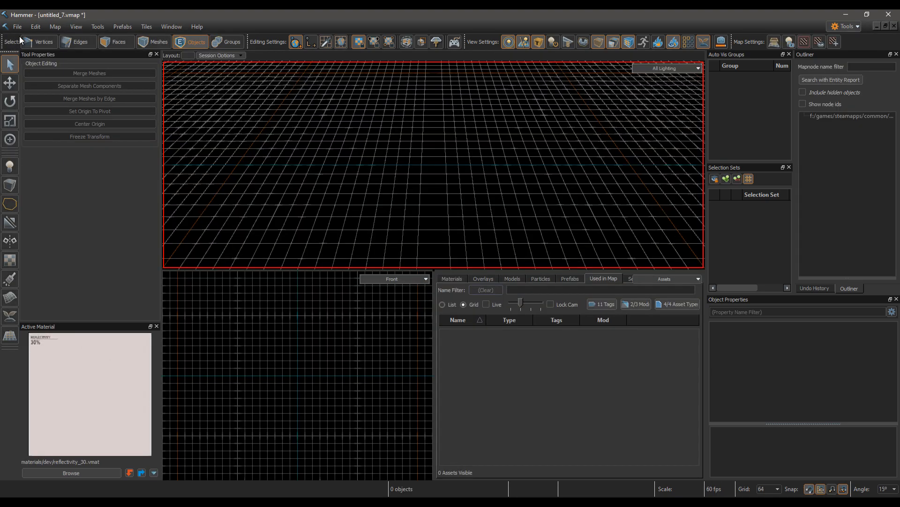
Create a floor block about 768 × 704 × 64 units near the centre of the grid.
left_click(10, 185)
left_click_drag(371, 129, 523, 227)
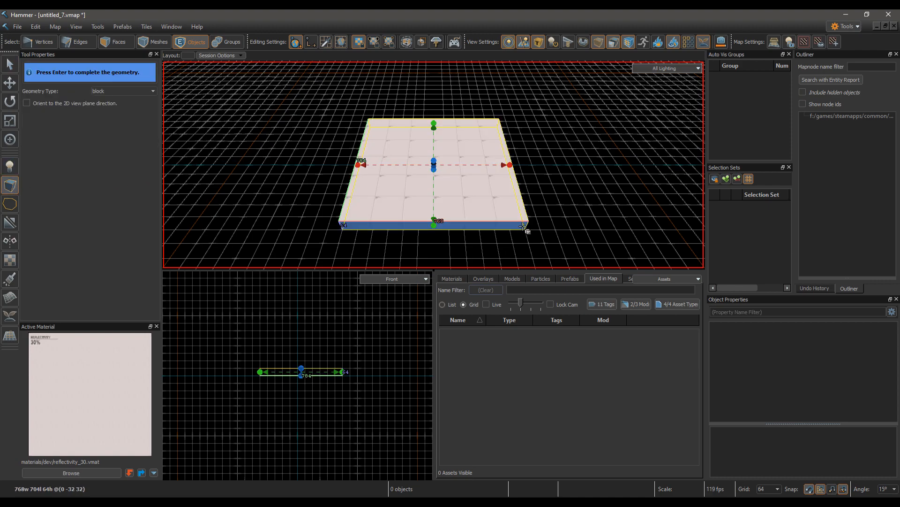
key("Return")
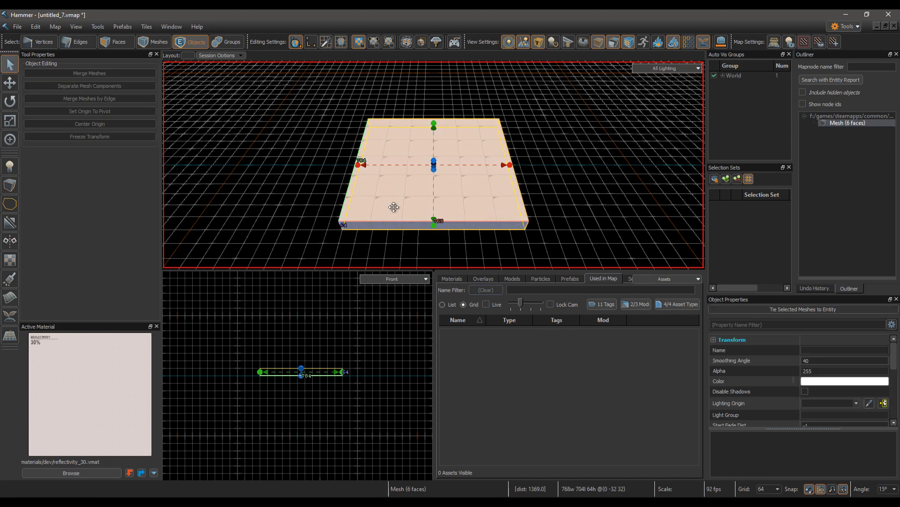
Place two info_player_start_dota entities on top of the floor block.
left_click(9, 166)
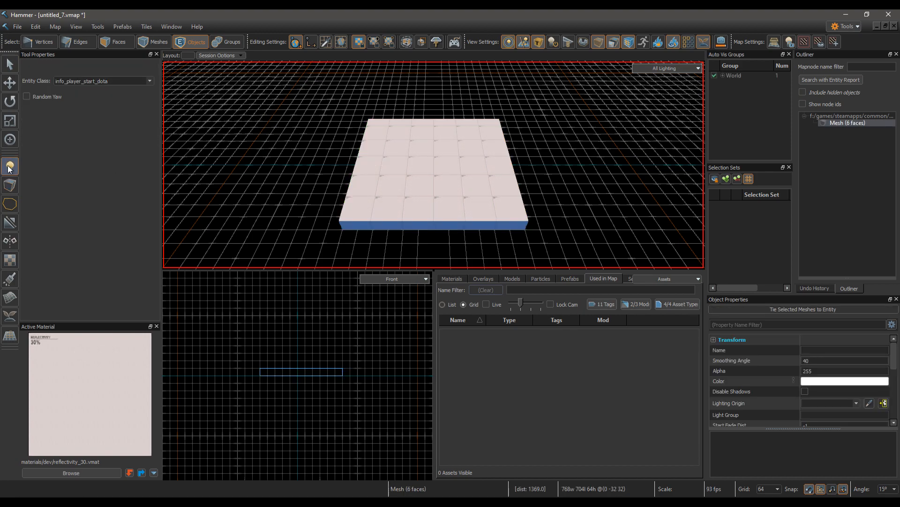
left_click(426, 147)
left_click(448, 165)
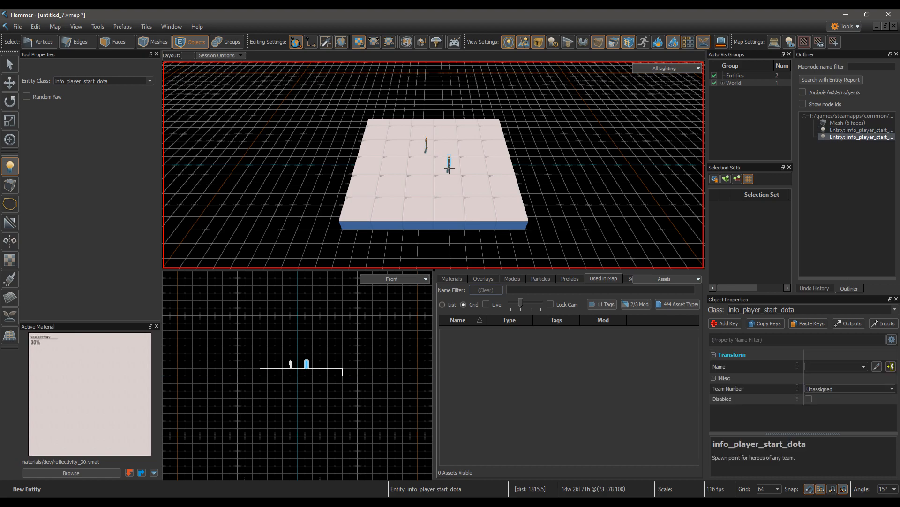
Place a third entity on the floor block in front of the two player starts and change its class to ent_dota_game_events.
left_click(464, 184)
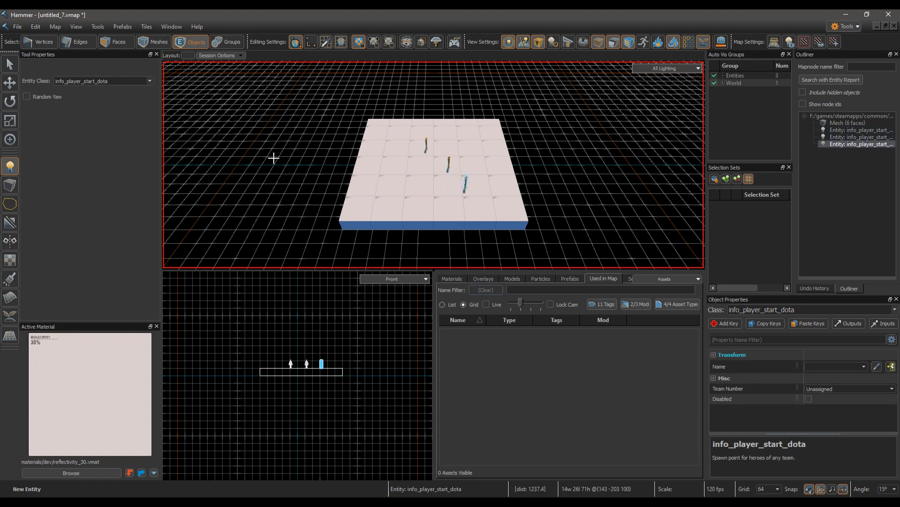
left_click(12, 67)
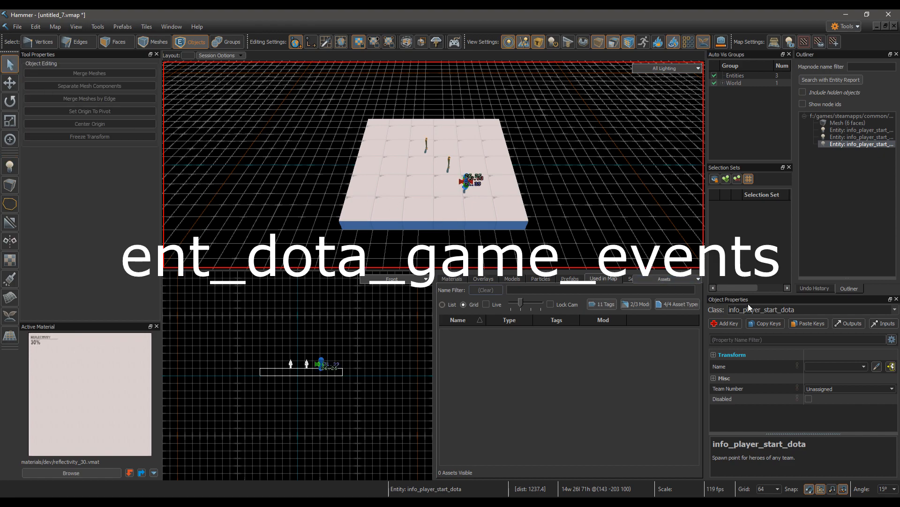
double_click(779, 309)
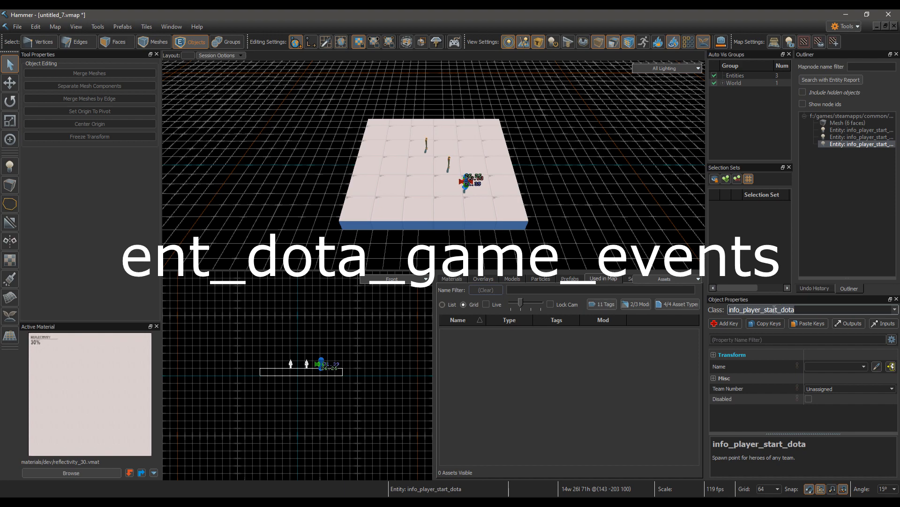
type("ent")
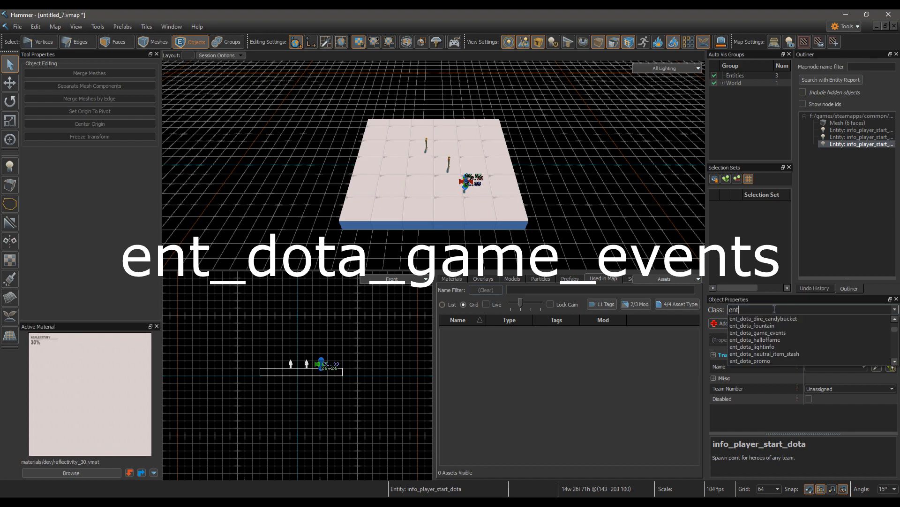
type("_dota_game_events")
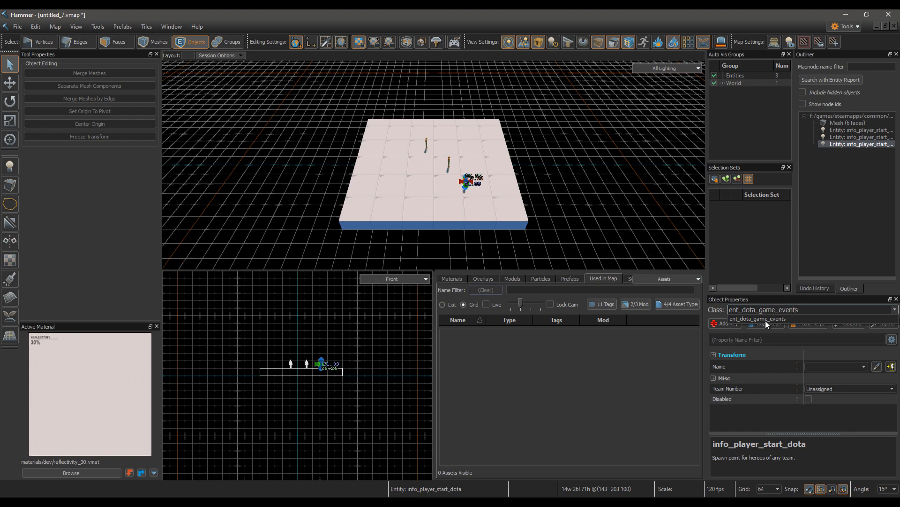
left_click(767, 319)
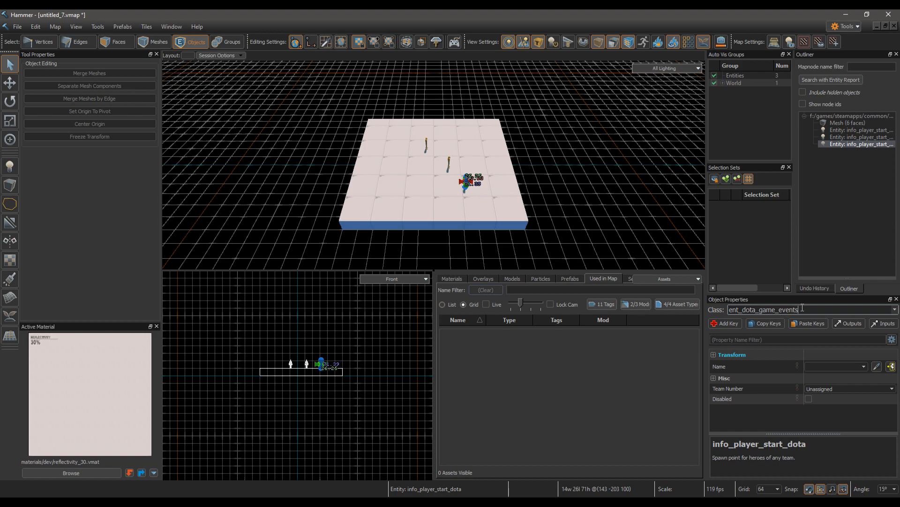
key("Return")
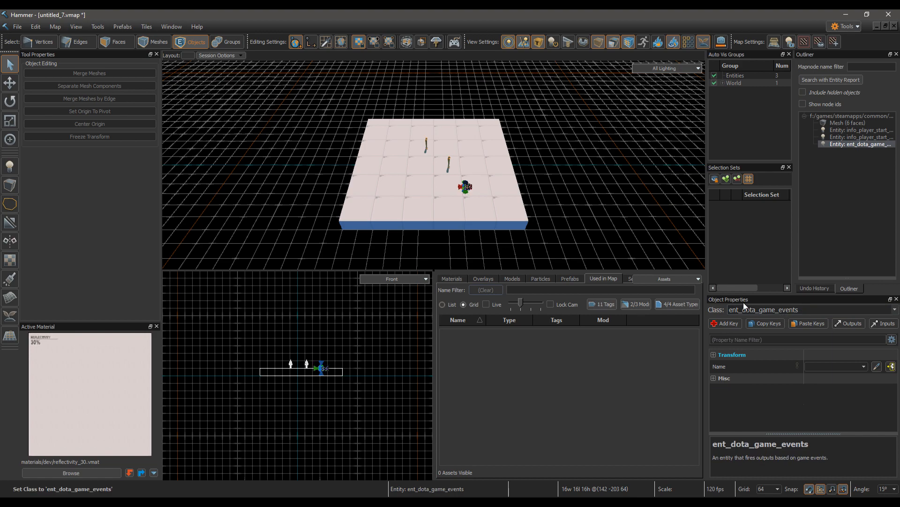
Change the class of the middle info_player_start_dota entity to env_global_light.
left_click(448, 159)
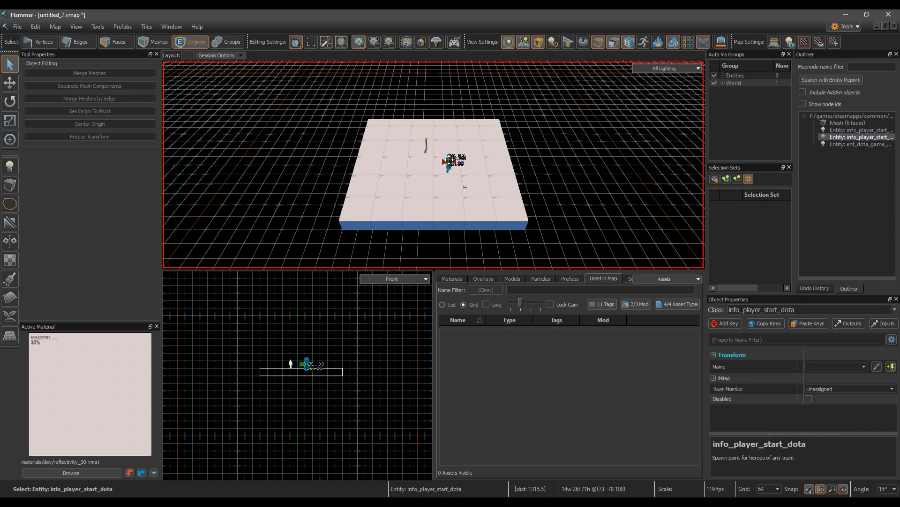
left_click(809, 310)
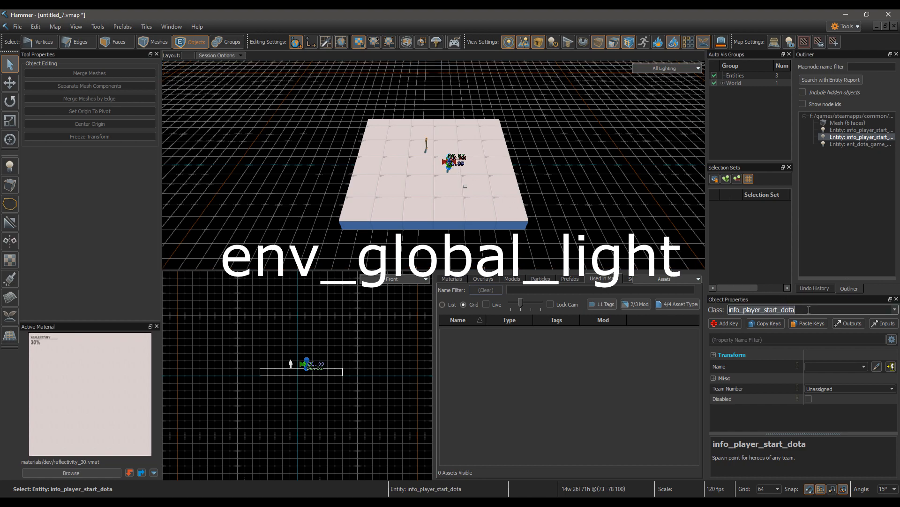
type("env_")
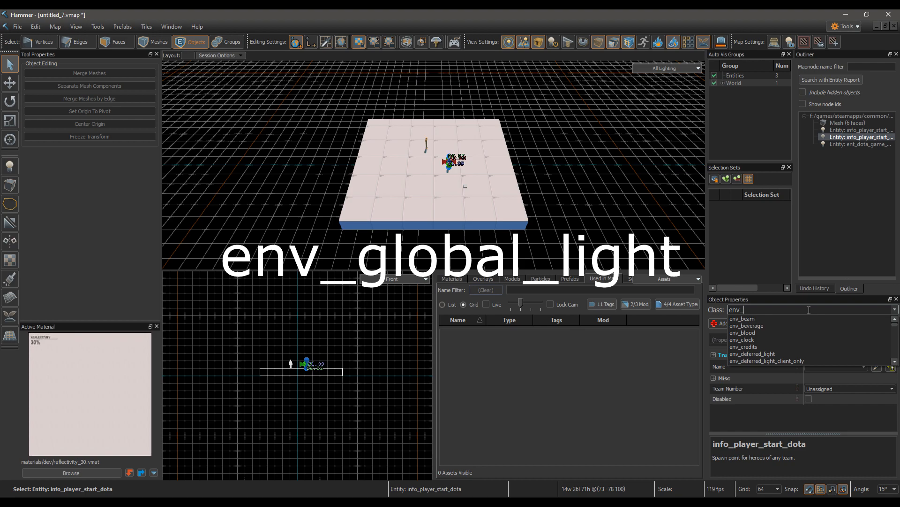
type("global_")
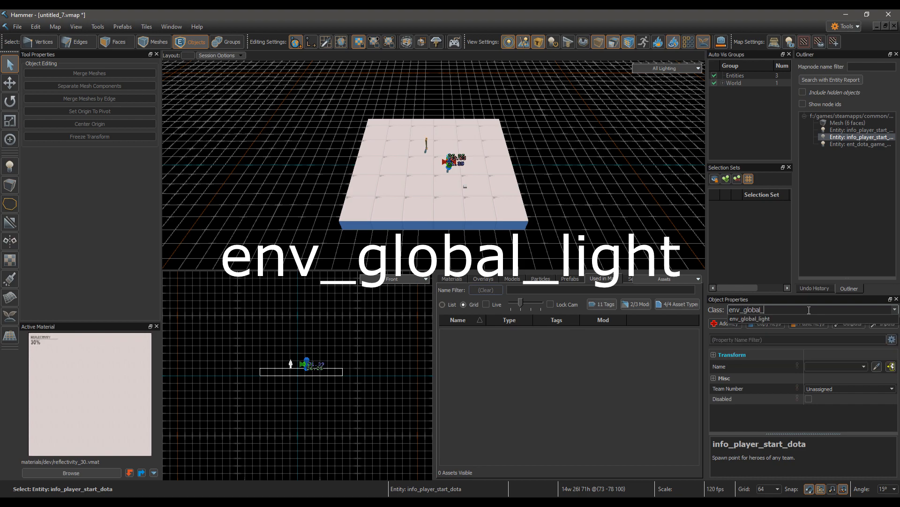
type("light")
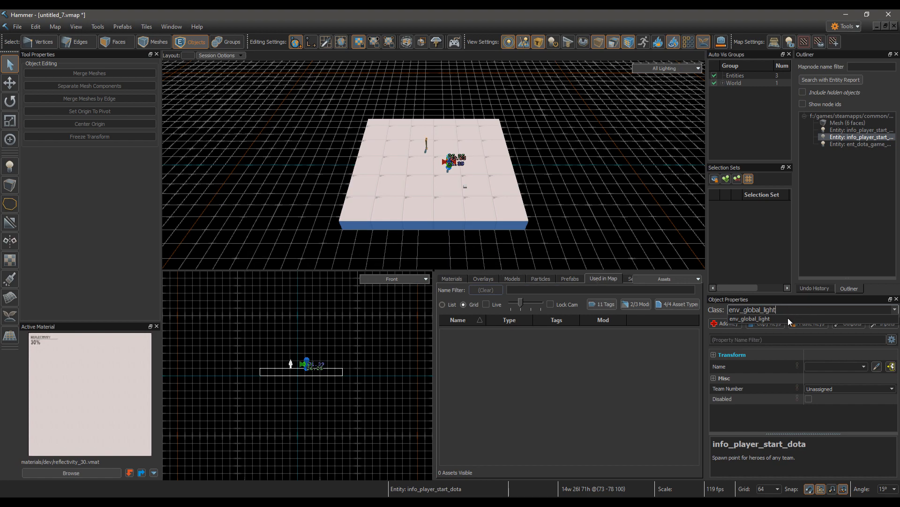
left_click(788, 317)
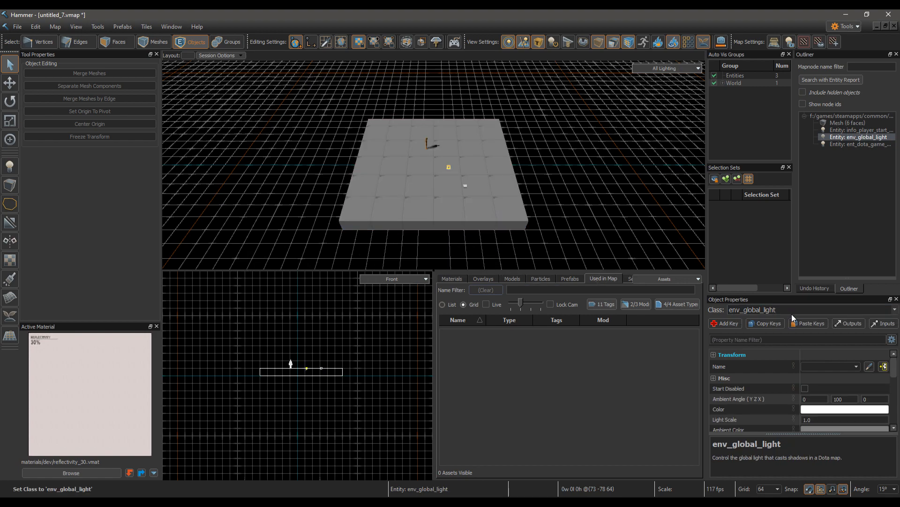
Build the map and load it in the engine, saving the pending changes first.
left_click(20, 27)
left_click(29, 165)
left_click(378, 396)
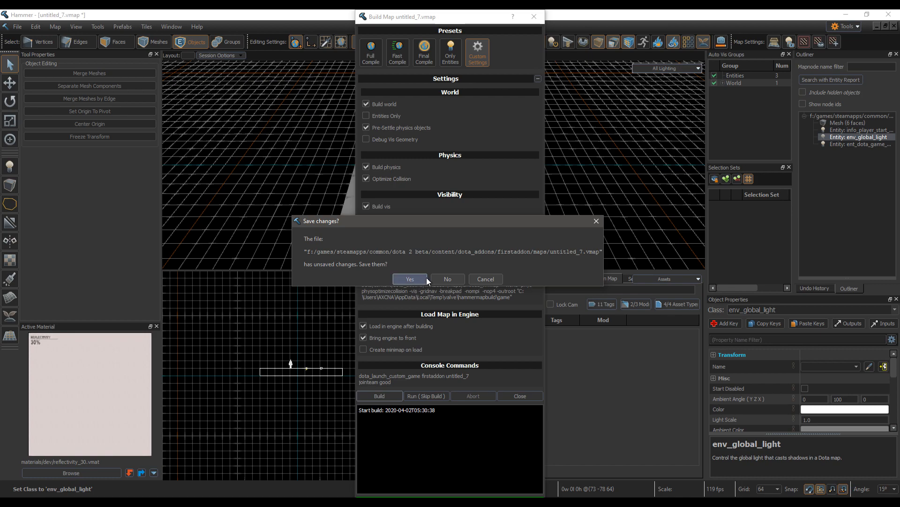
left_click(410, 279)
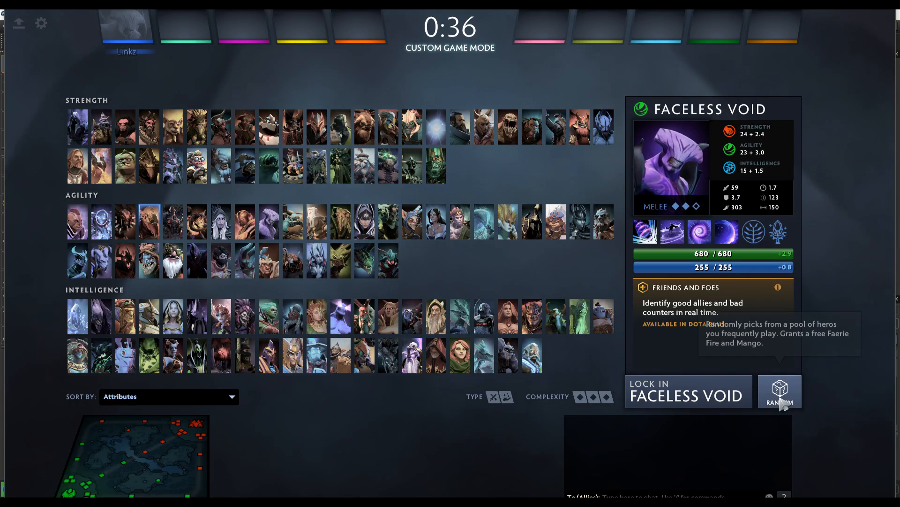
Enter the built map with a random hero, skipping strategy time, and test it with move and attack orders across the floor block.
left_click(781, 401)
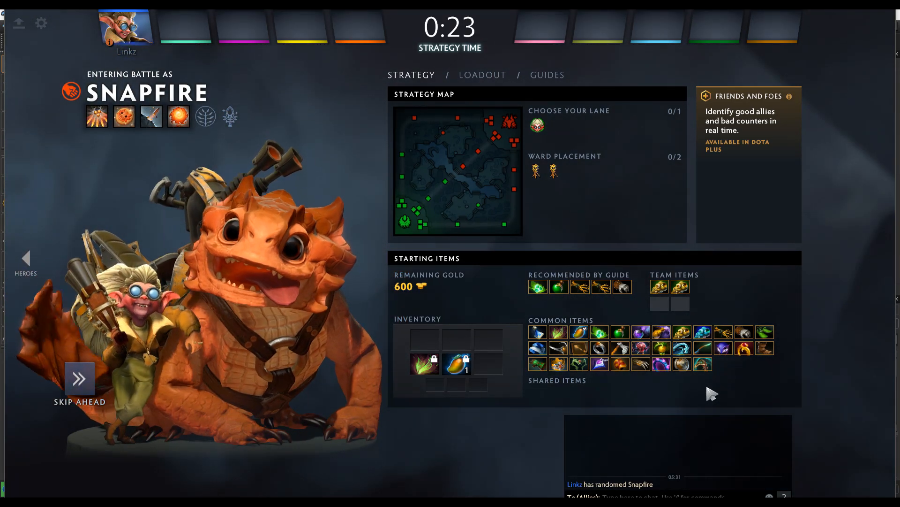
left_click(86, 385)
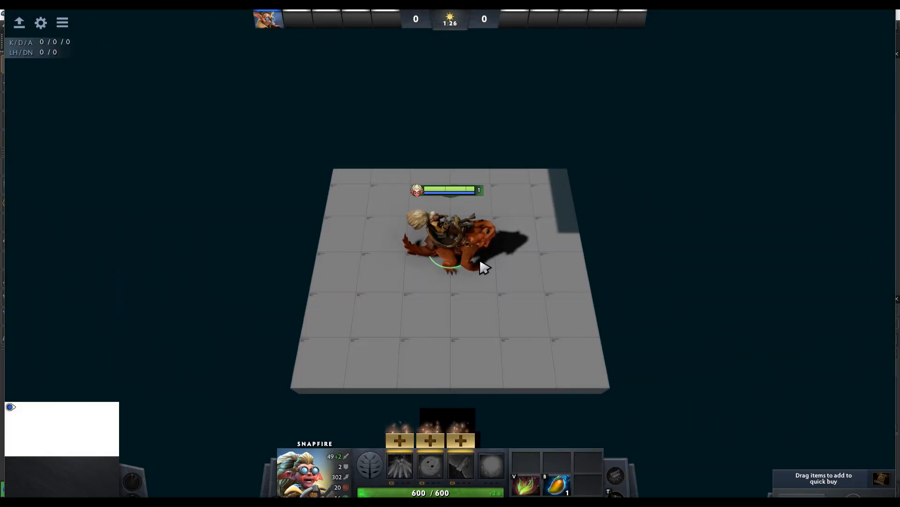
right_click(476, 341)
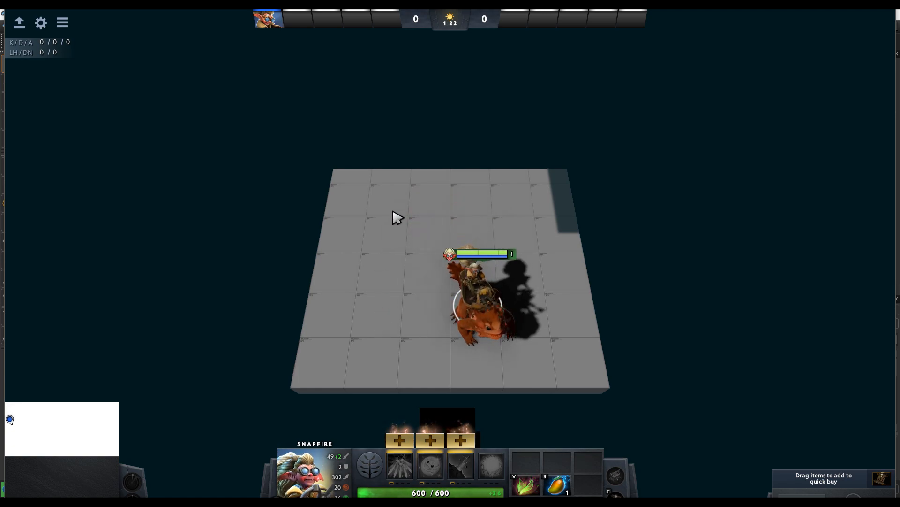
key("q")
right_click(552, 285)
key("a")
left_click(378, 225)
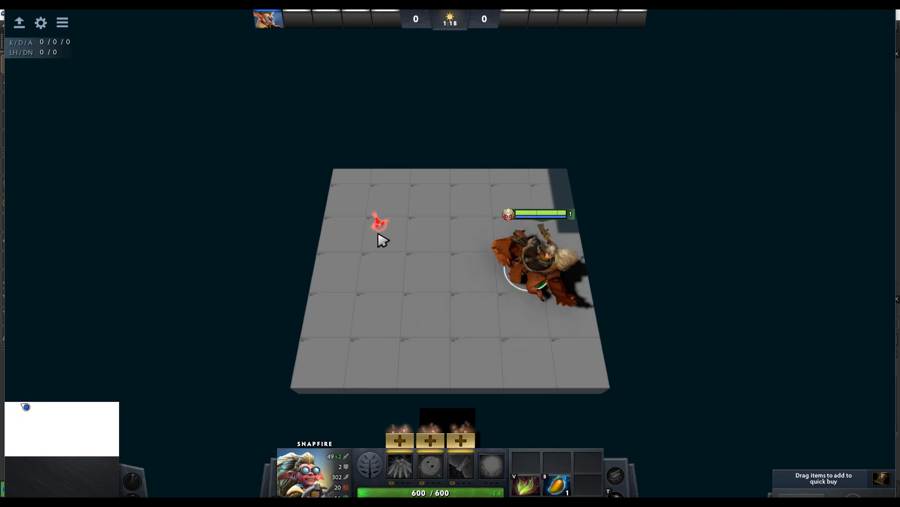
key("q")
key("a")
left_click(377, 249)
key("a")
left_click(506, 332)
right_click(466, 203)
right_click(462, 309)
right_click(412, 299)
key("a")
right_click(474, 268)
key("a")
left_click(489, 286)
key("a")
right_click(535, 252)
right_click(420, 239)
right_click(370, 266)
key("a")
left_click(541, 220)
right_click(378, 320)
key("a")
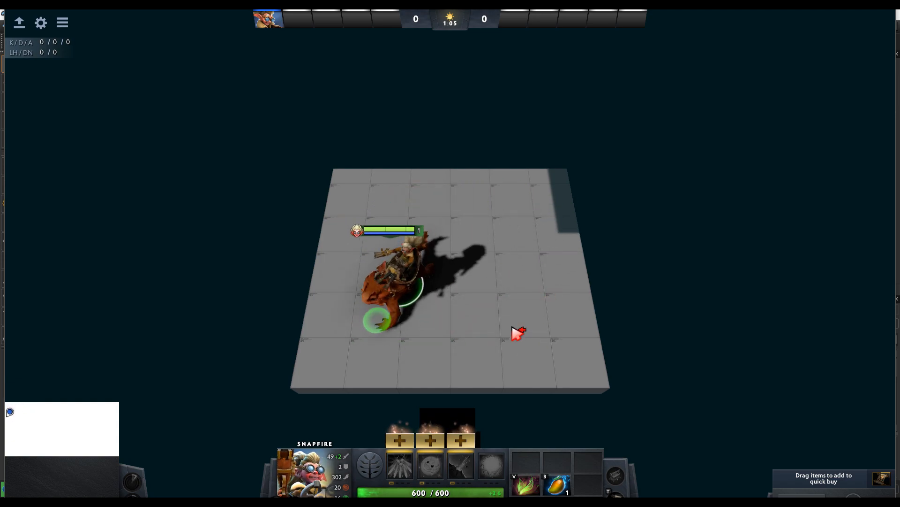